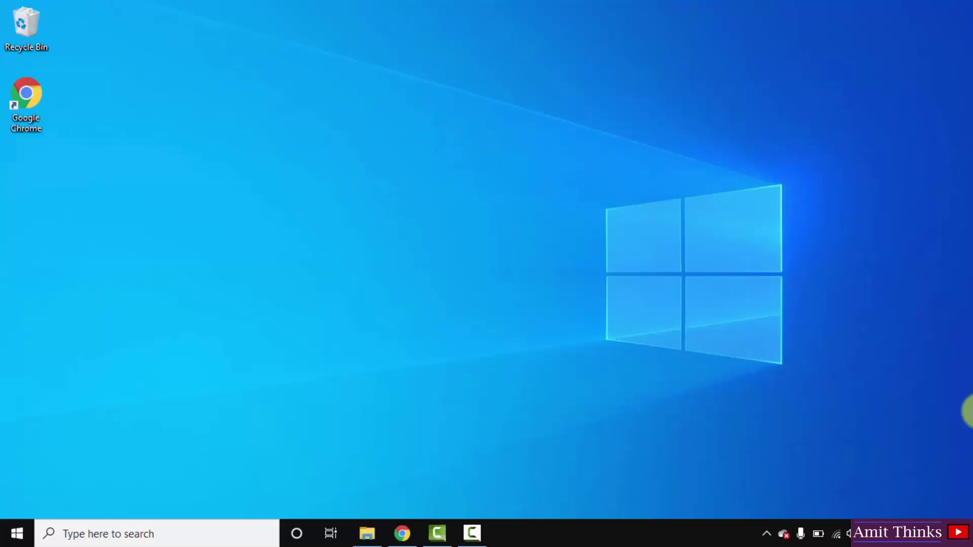
Step: Open the browser and run a Google search for 'google colab'
click(409, 529)
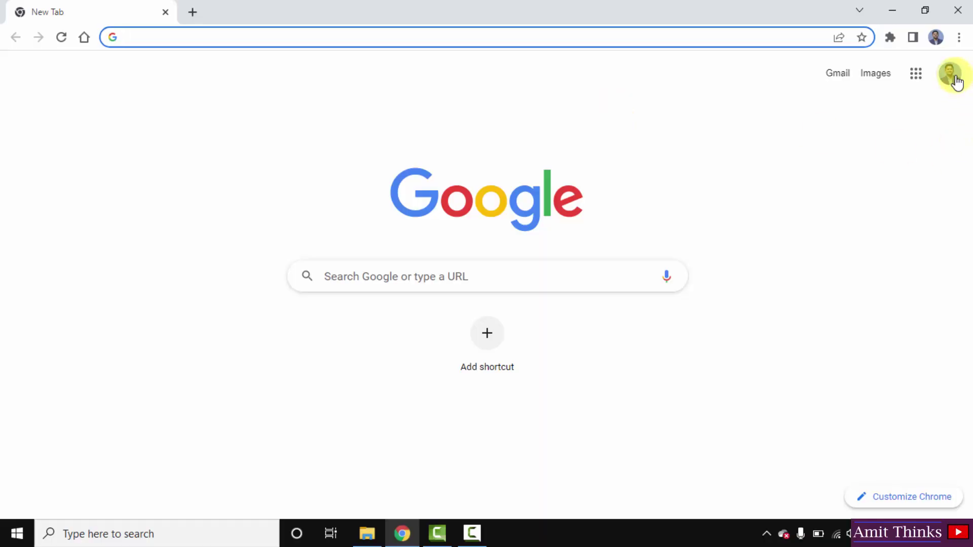
click(487, 279)
text(google co)
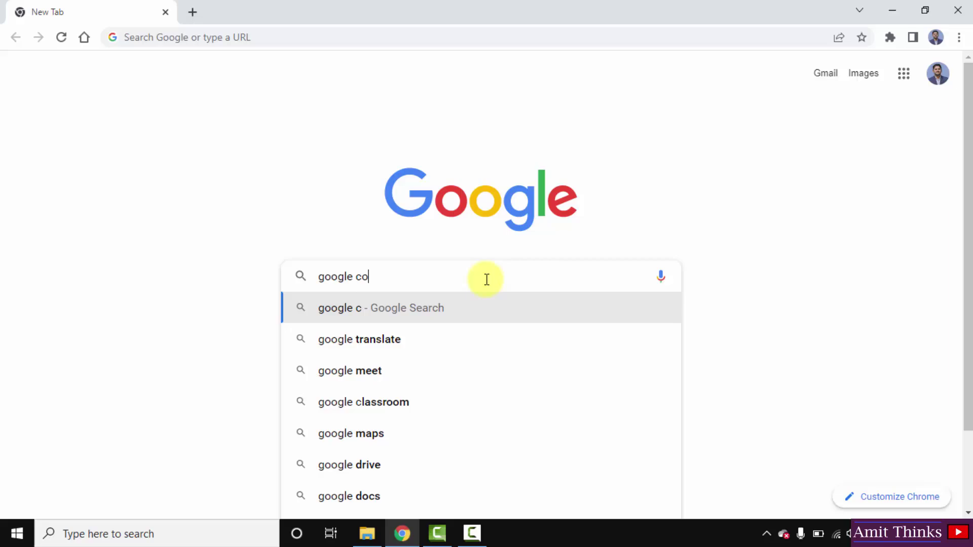
text(lab)
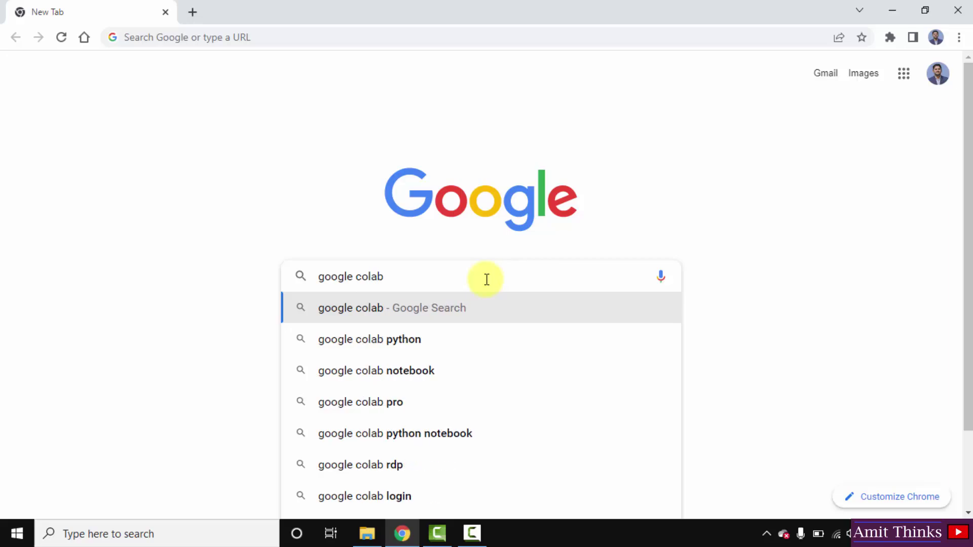
key(Return)
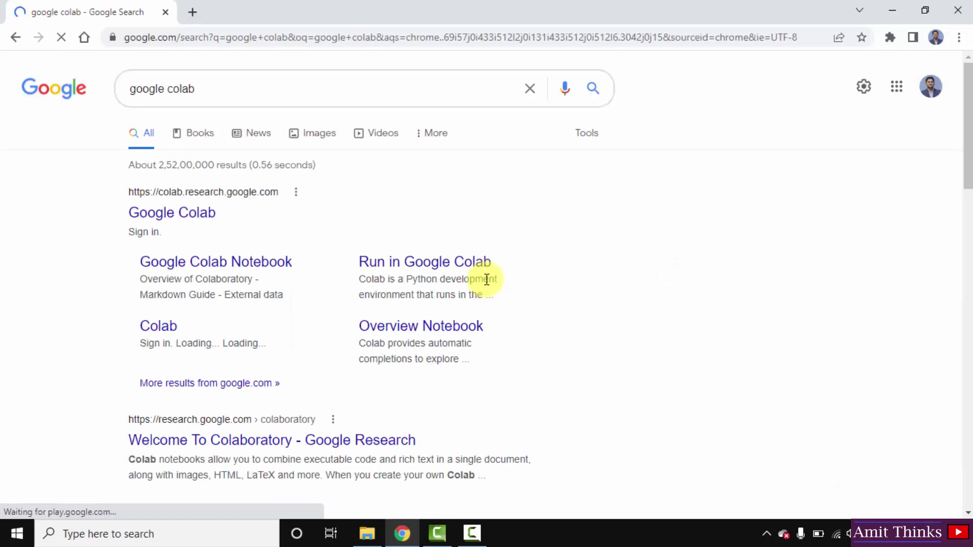
Step: Open the Google Colab site and create a new blank notebook, Untitled0.ipynb
click(202, 214)
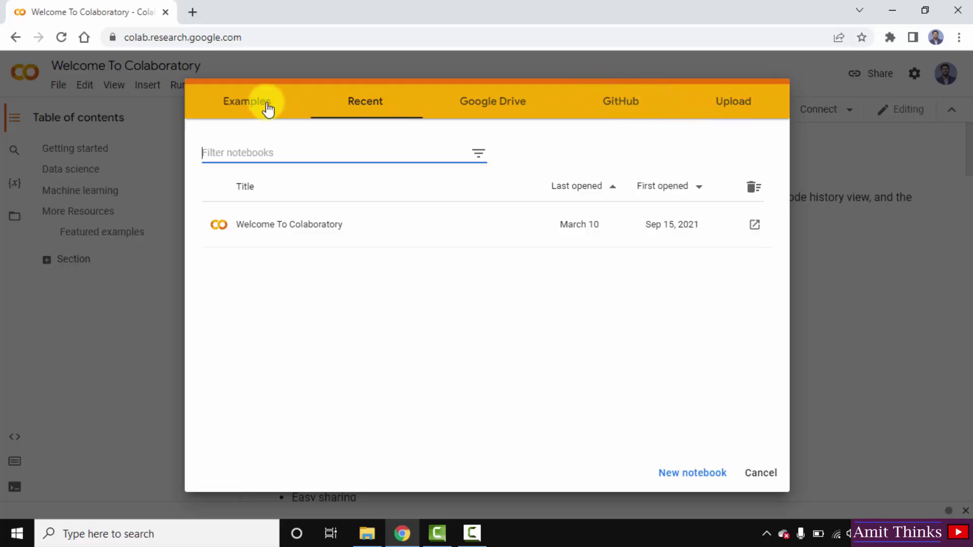
click(695, 475)
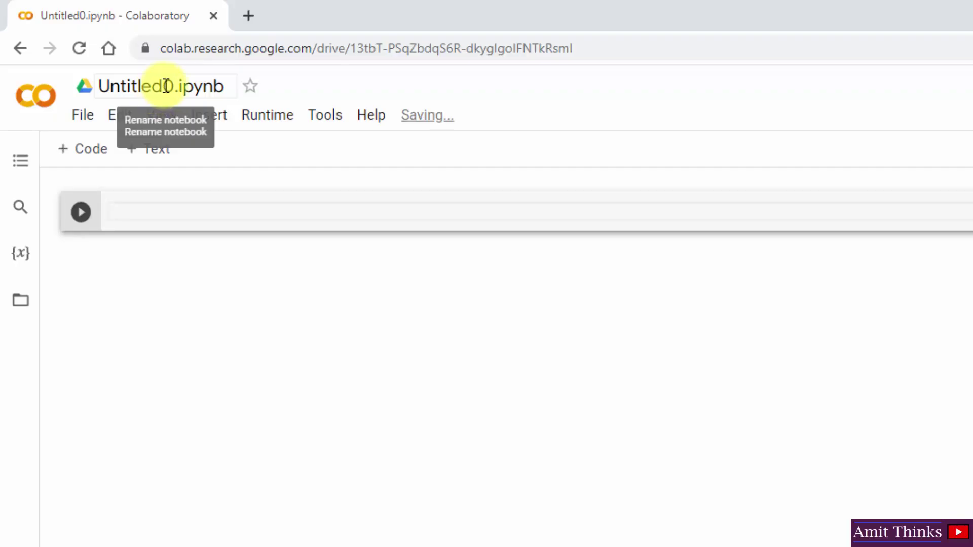
Step: Rename the notebook to Amit and run a cell printing 'Studyopedia sample Python program....'
click(166, 85)
key(BackSpace)
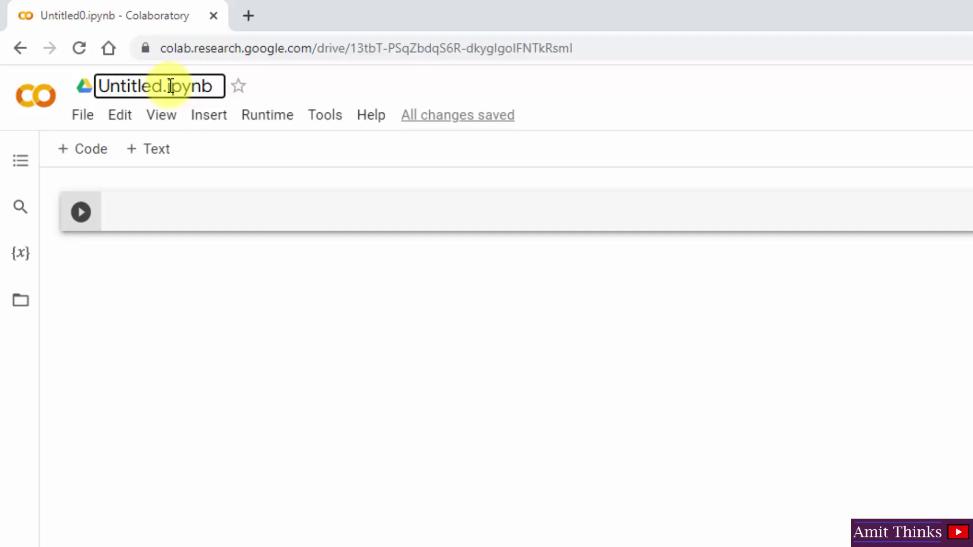
key(BackSpace)
key(BackSpace)
key(BackSpace)
key(BackSpace)
text(Amit)
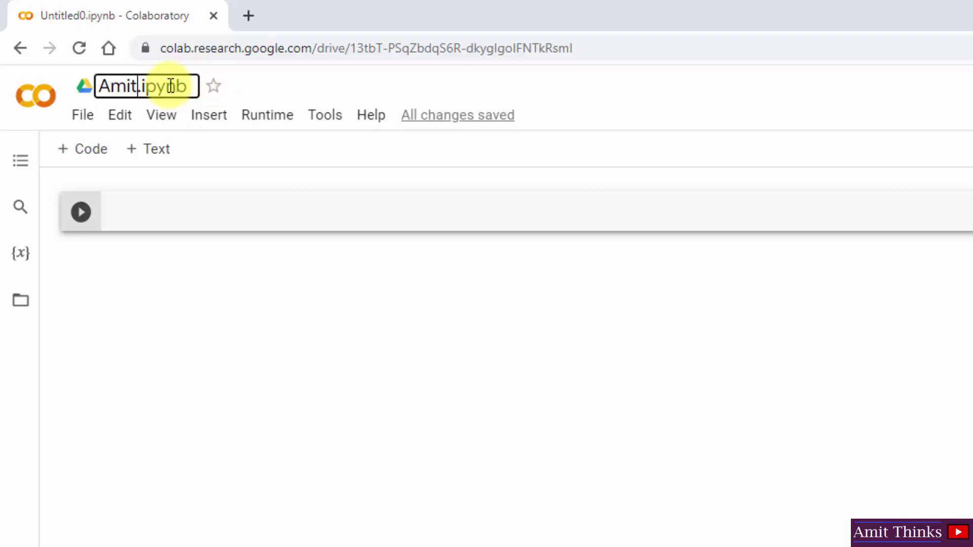
key(Return)
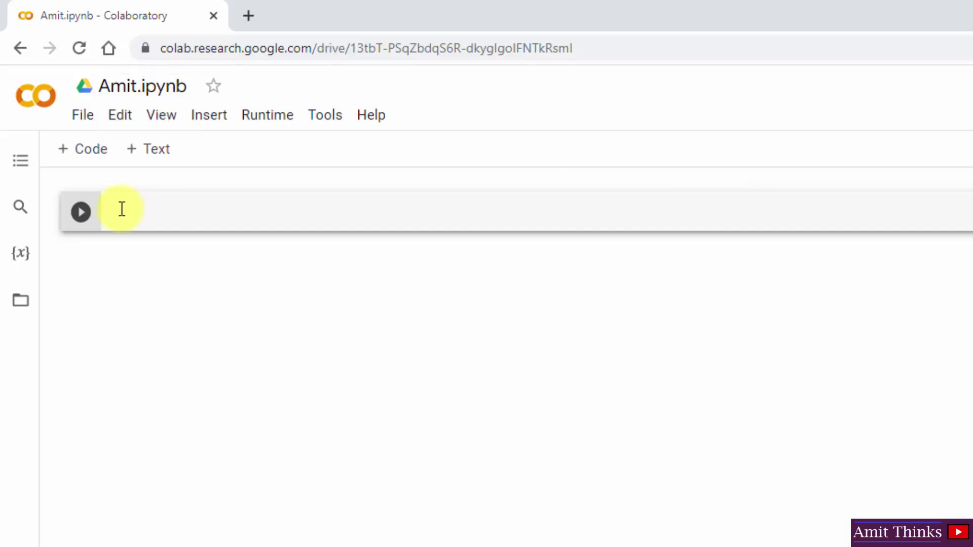
text(prin)
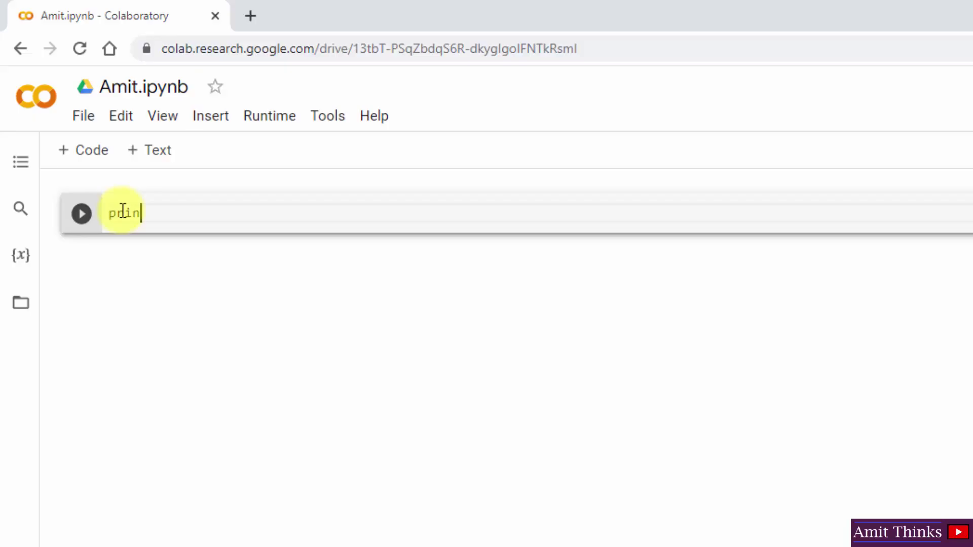
text(t(")
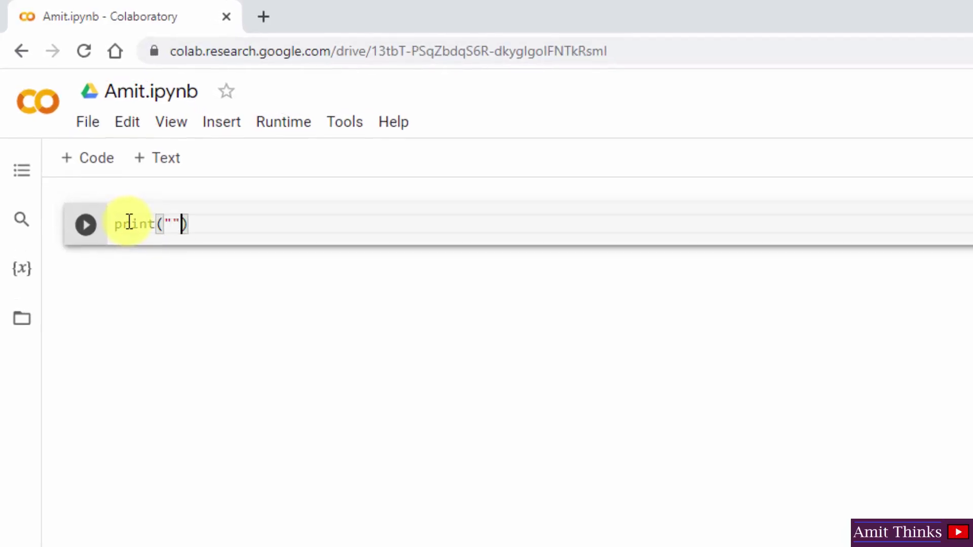
text(St)
text(udyopedia sam)
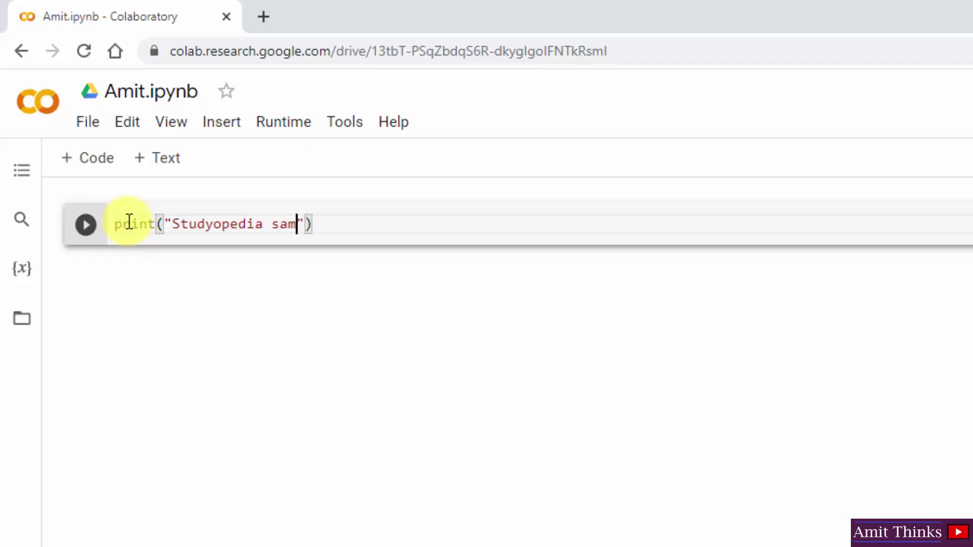
text(ple Python )
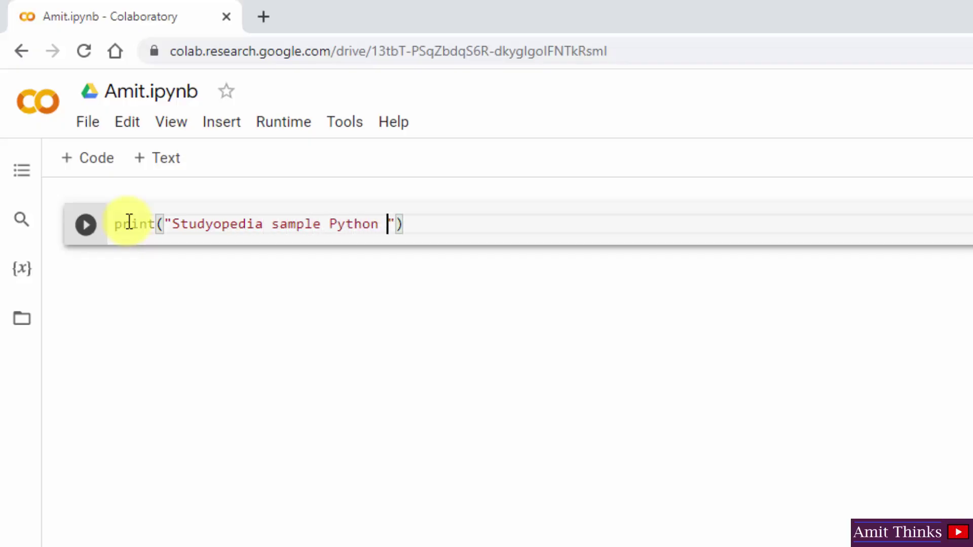
text(program)
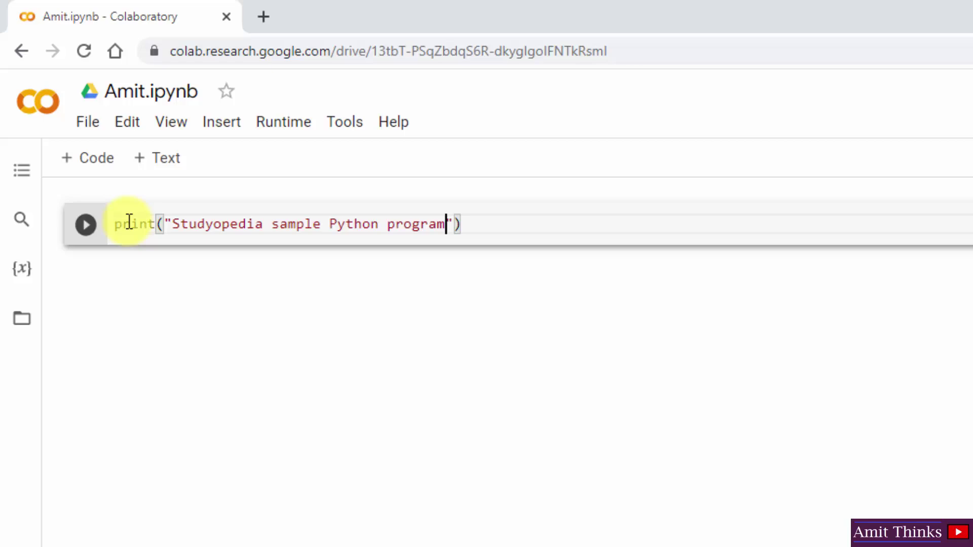
text(....)
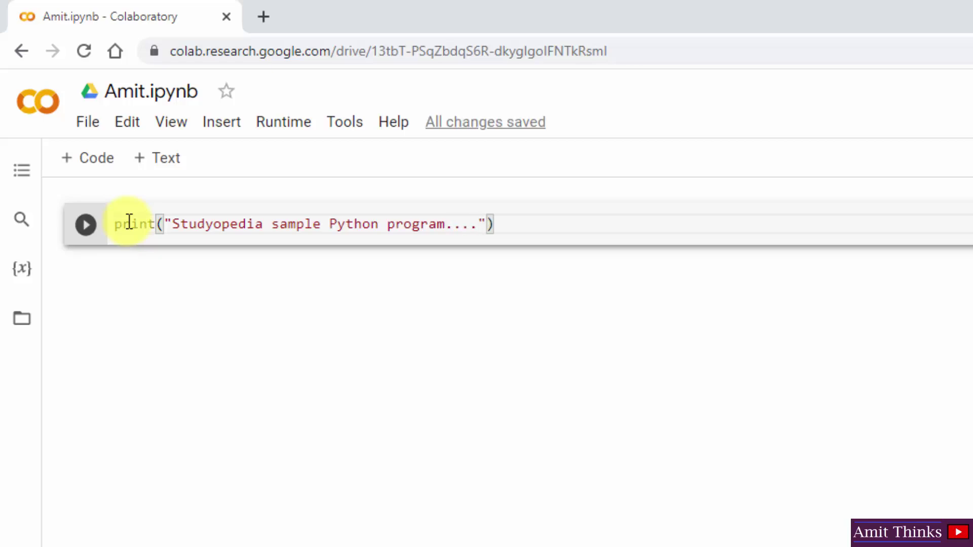
click(87, 228)
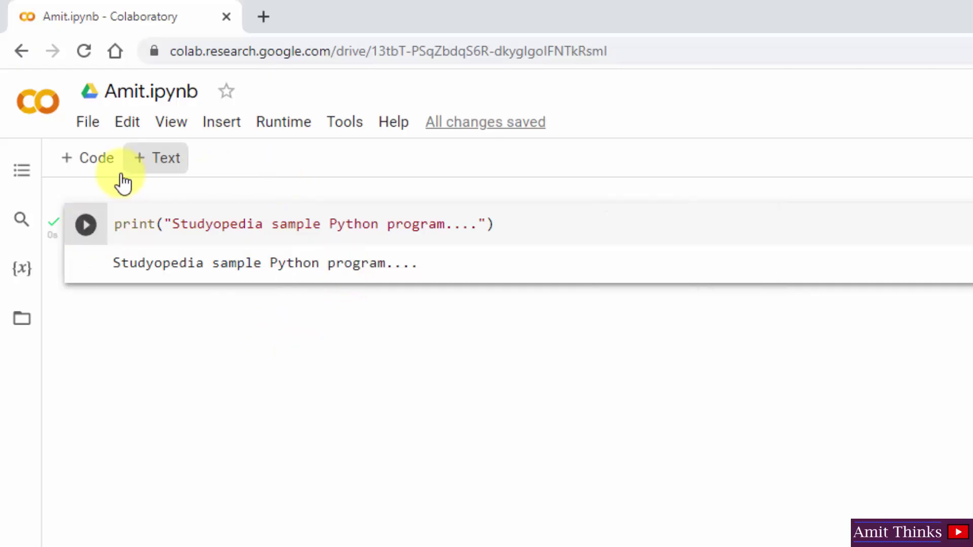
Step: Add a second code cell summing a = 10 and b = 20, and run it to print 'Sum = 30'
click(106, 169)
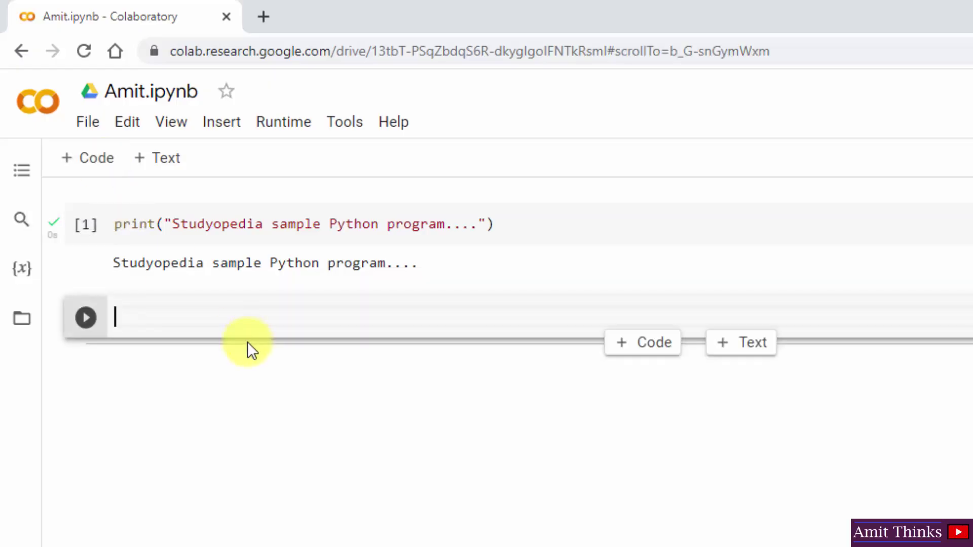
text(a = 10)
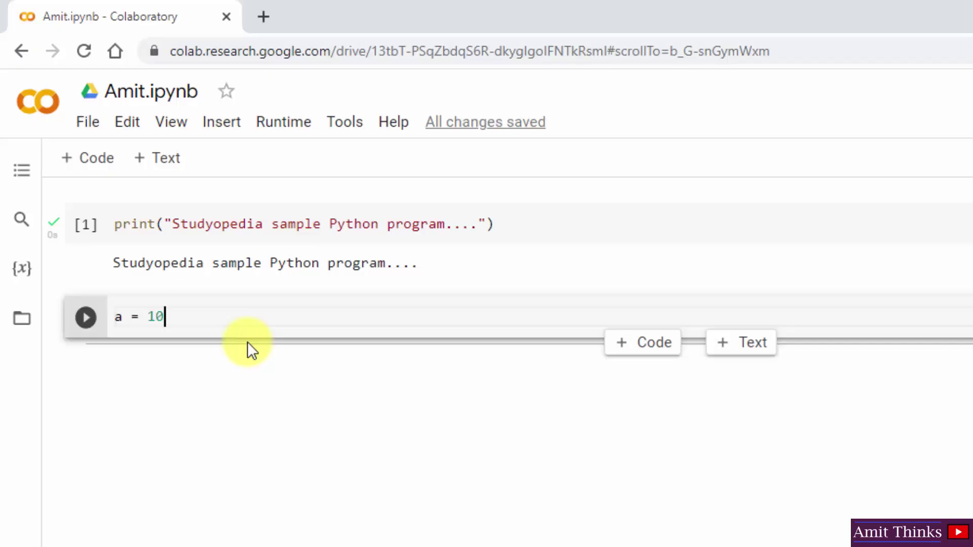
key(Return)
text(b = )
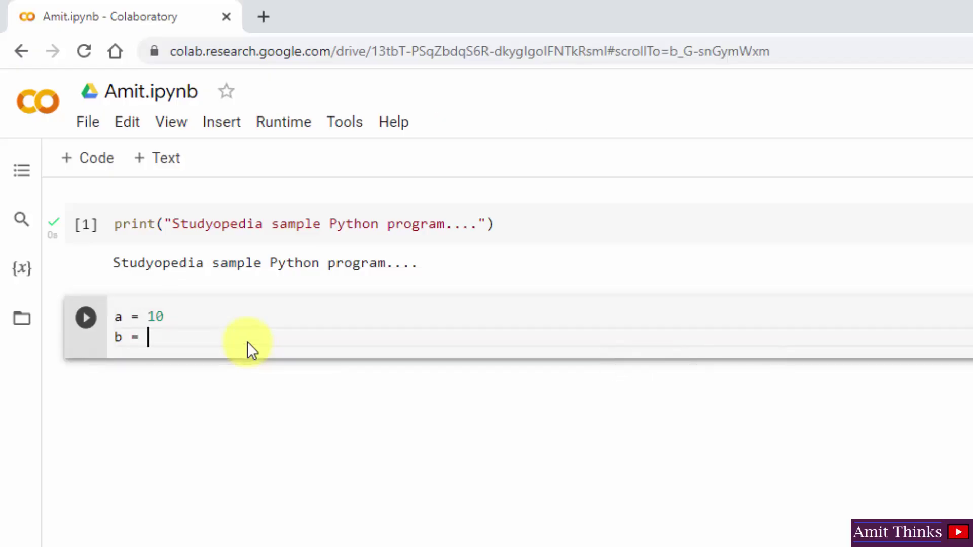
text(20)
key(Return)
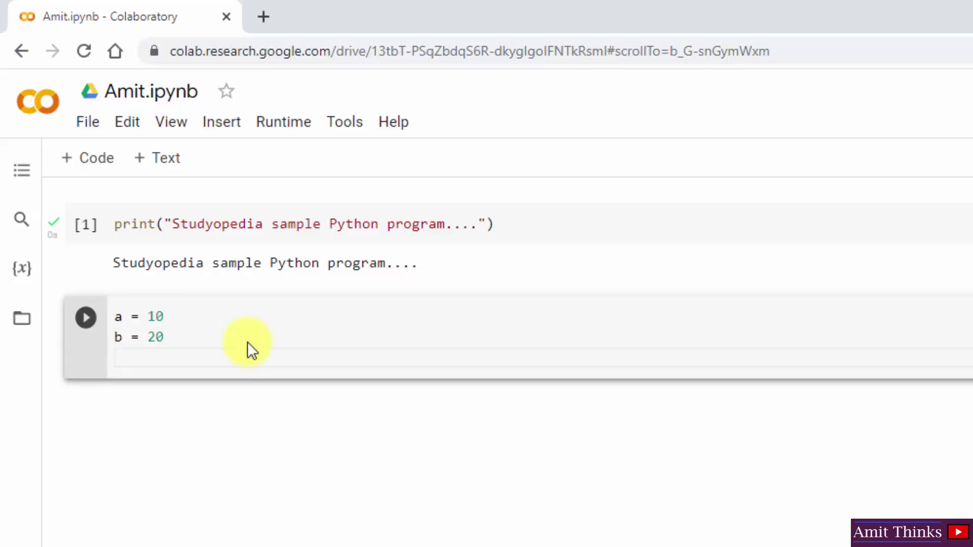
text(c = a + )
text(b)
key(Return)
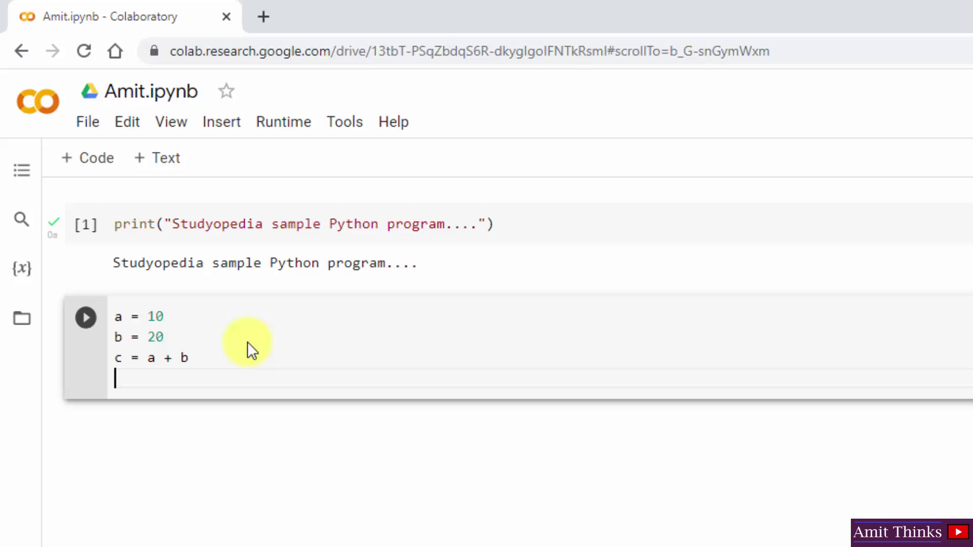
text(print(")
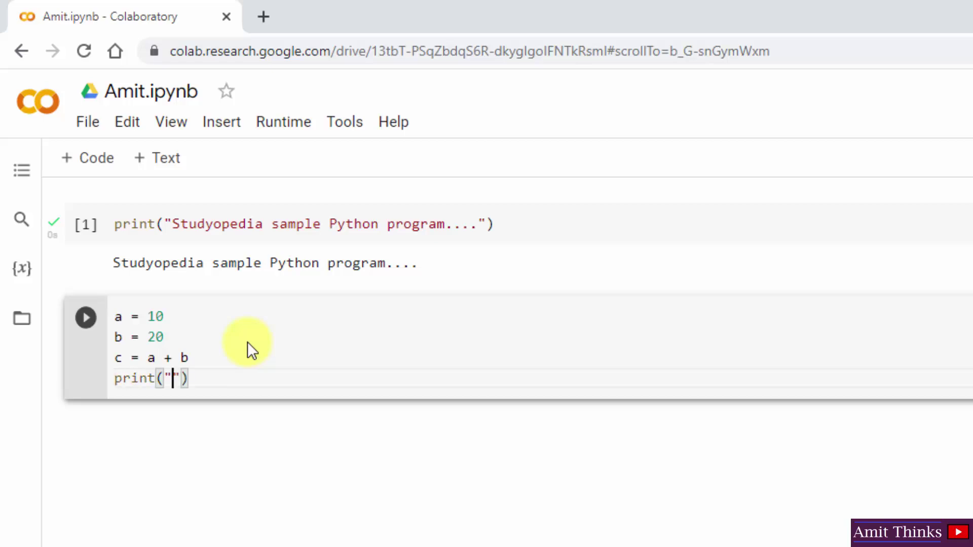
key(Right)
text(,)
key(Left)
key(Left)
text(Sum =)
key(Right)
key(Right)
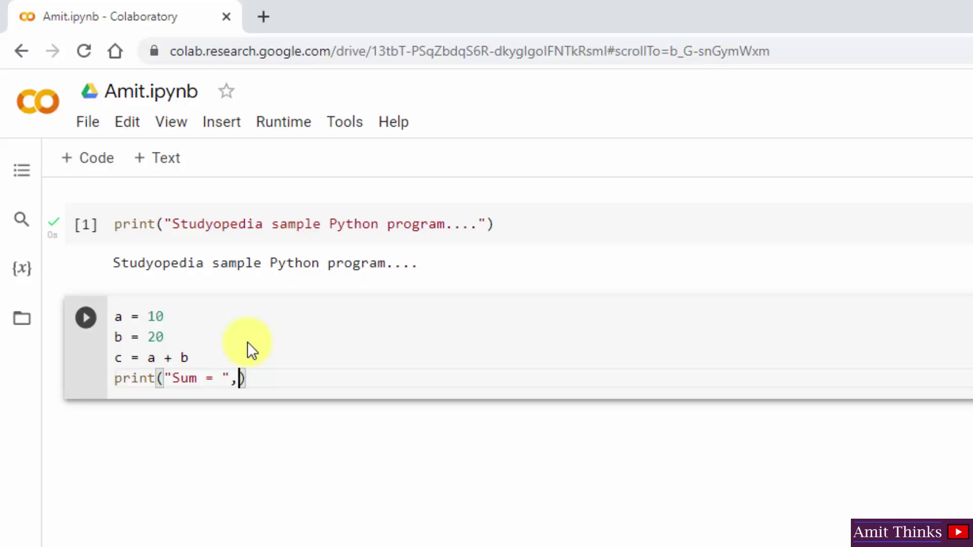
text(c)
click(278, 375)
click(88, 319)
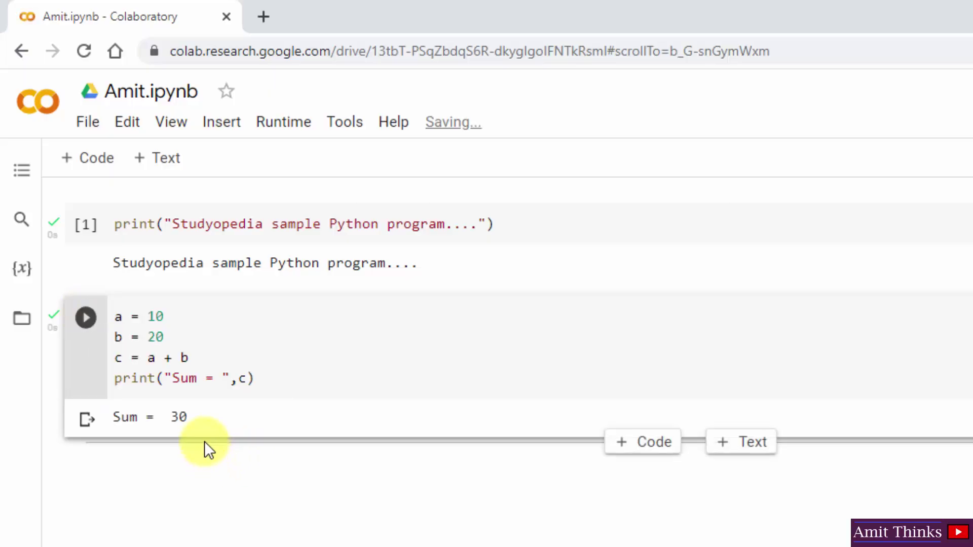
click(84, 126)
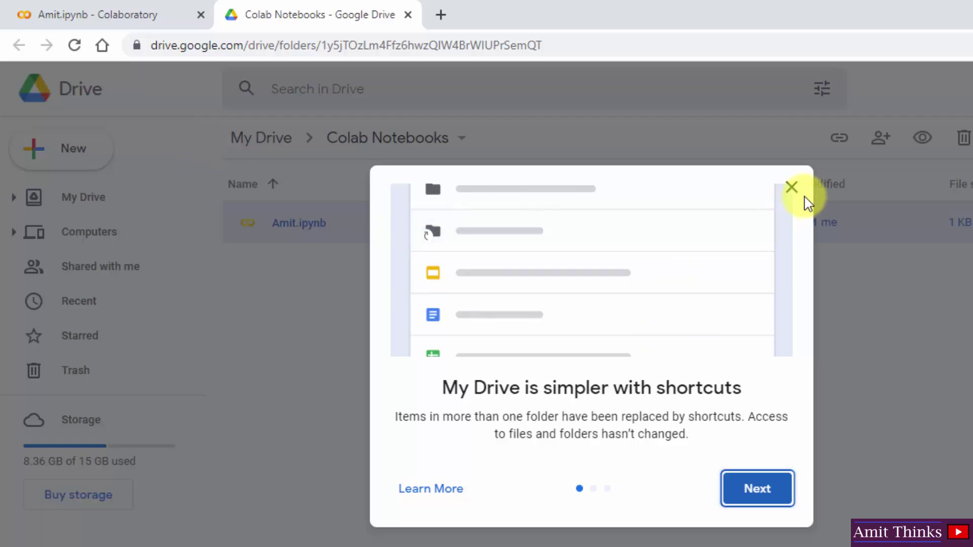
Step: Dismiss the Drive shortcuts notice and return to the Amit.ipynb notebook tab
click(791, 188)
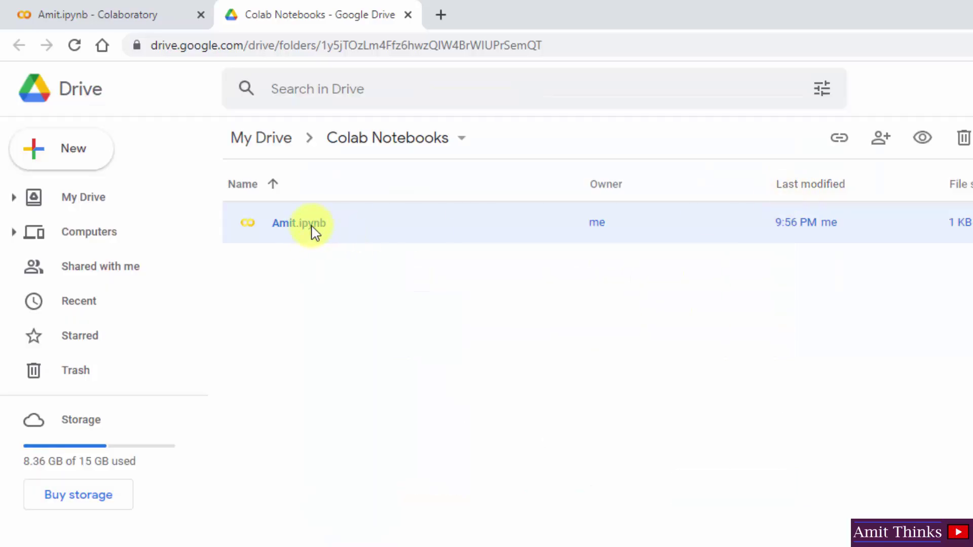
click(124, 11)
click(78, 108)
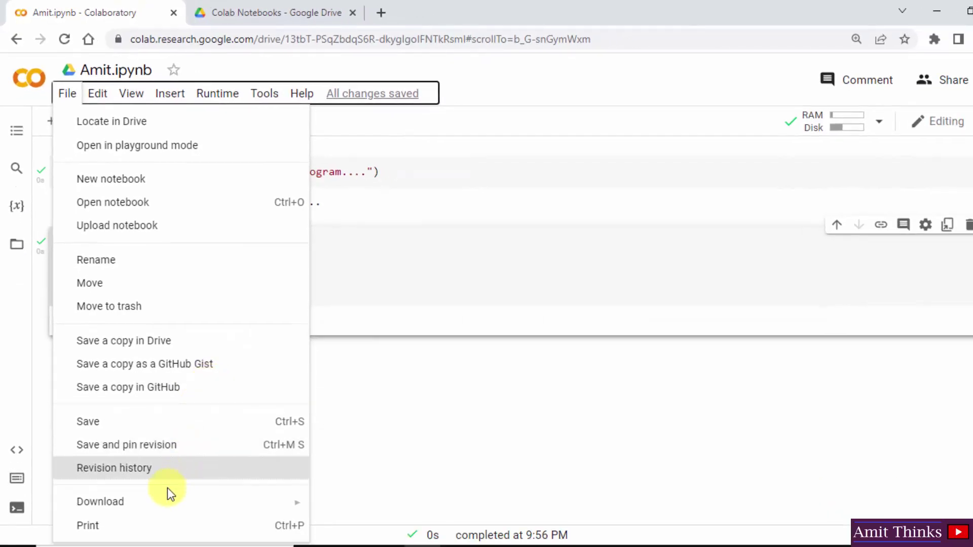
mouse_move(139, 485)
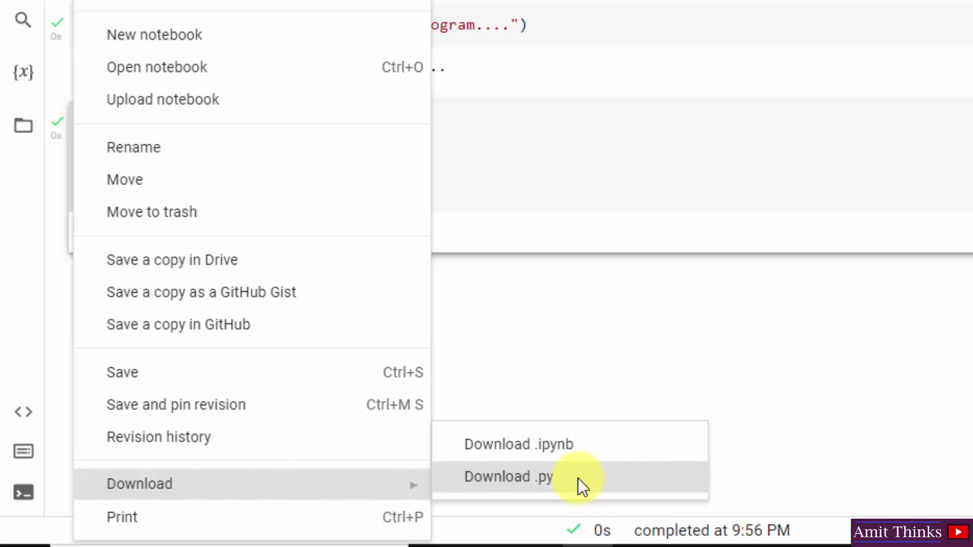
click(536, 444)
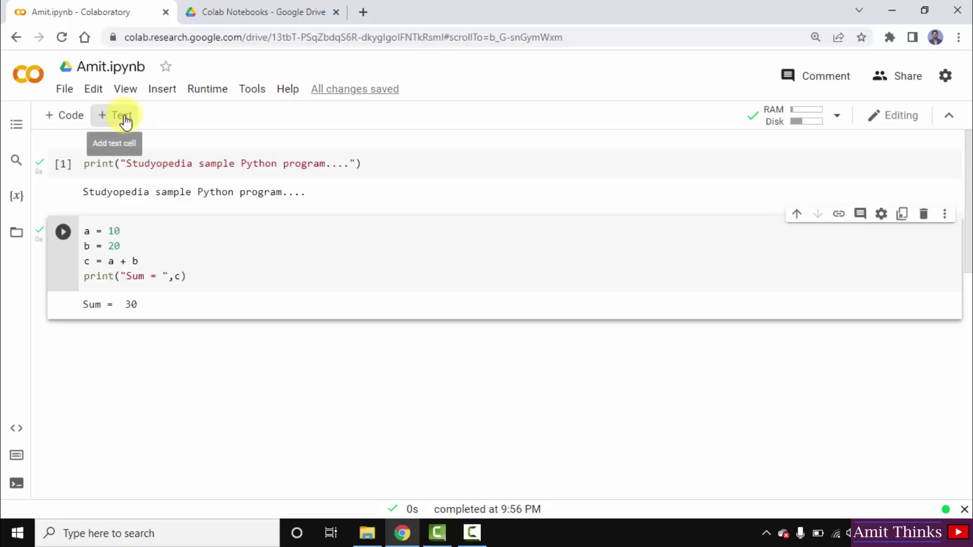
Step: Add a text cell 'Sample program to sum two number in Python' and move it above the sum cell
click(125, 121)
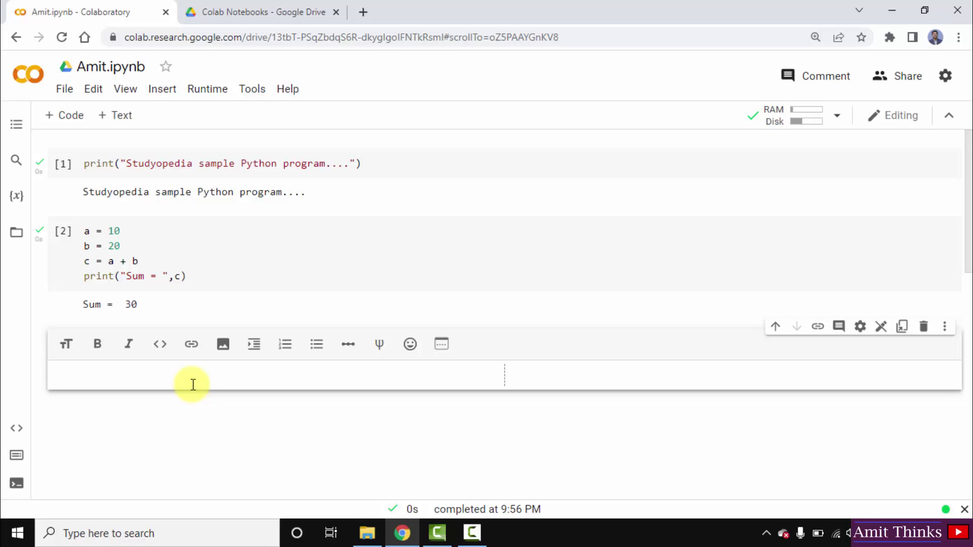
text(Sample programs )
text(t)
key(BackSpace)
key(BackSpace)
key(BackSpace)
text(m to sum two nu)
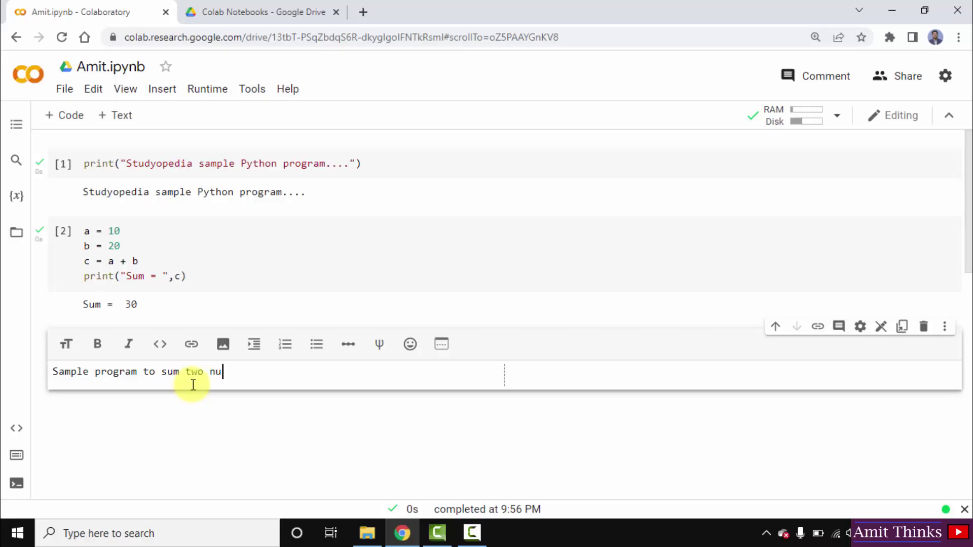
text(mber in Pytho)
text(n)
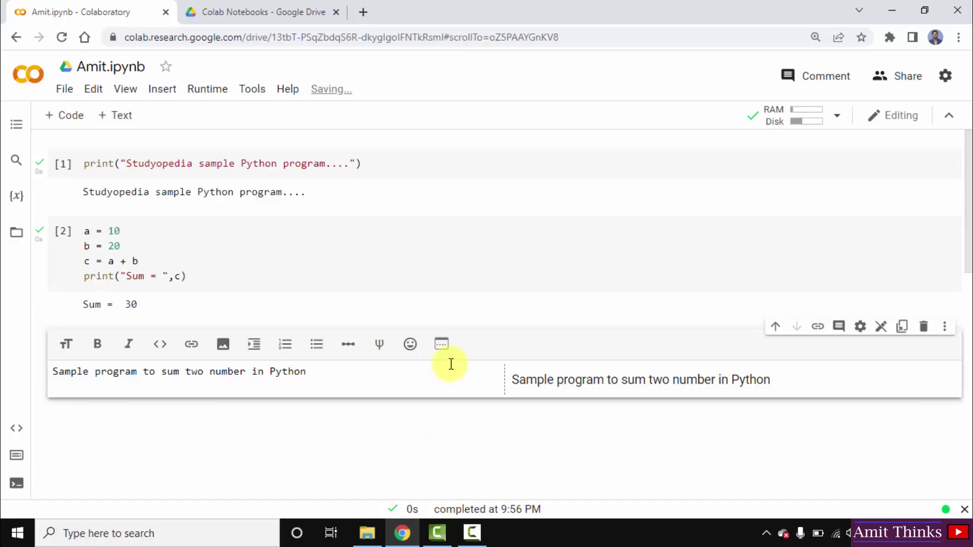
click(600, 251)
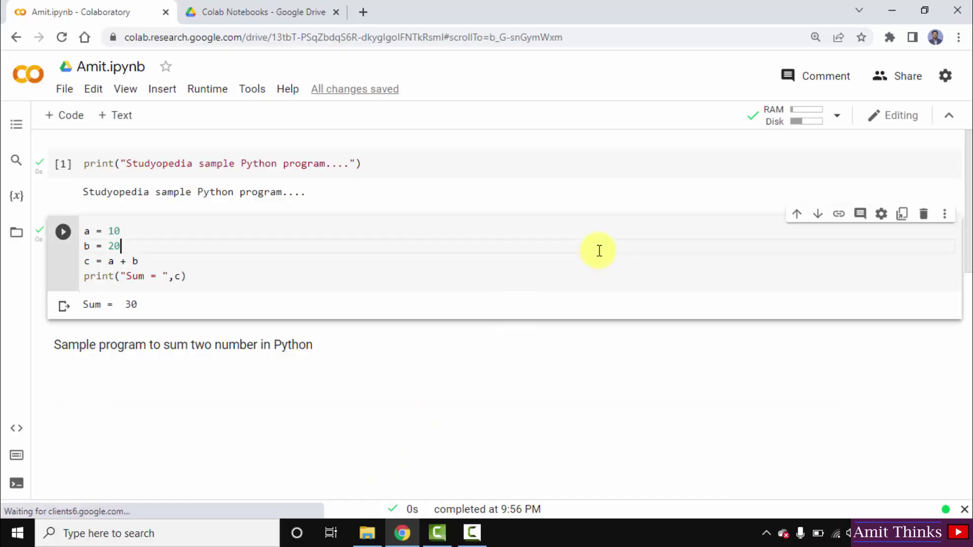
click(251, 348)
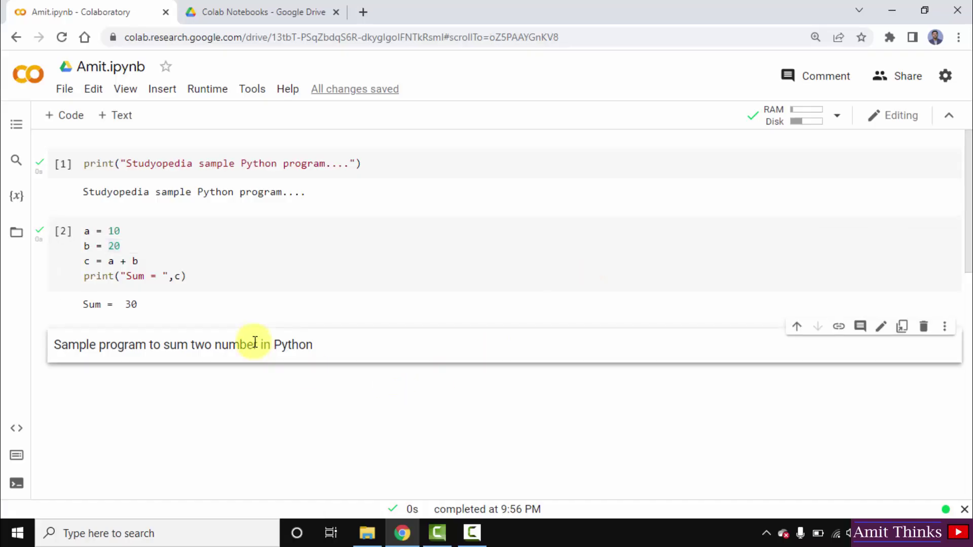
click(798, 328)
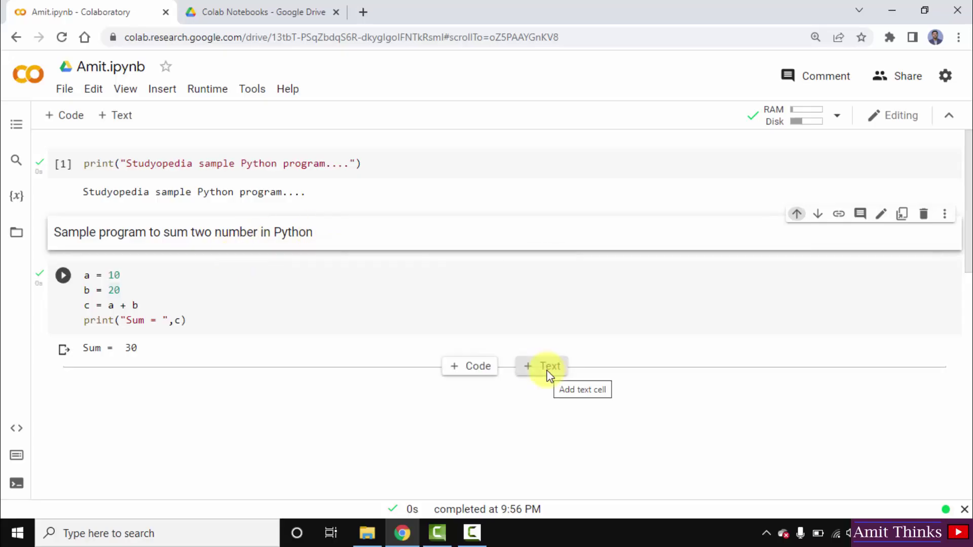
Step: Insert a blank text cell below the sum code cell, leaving it empty
click(546, 371)
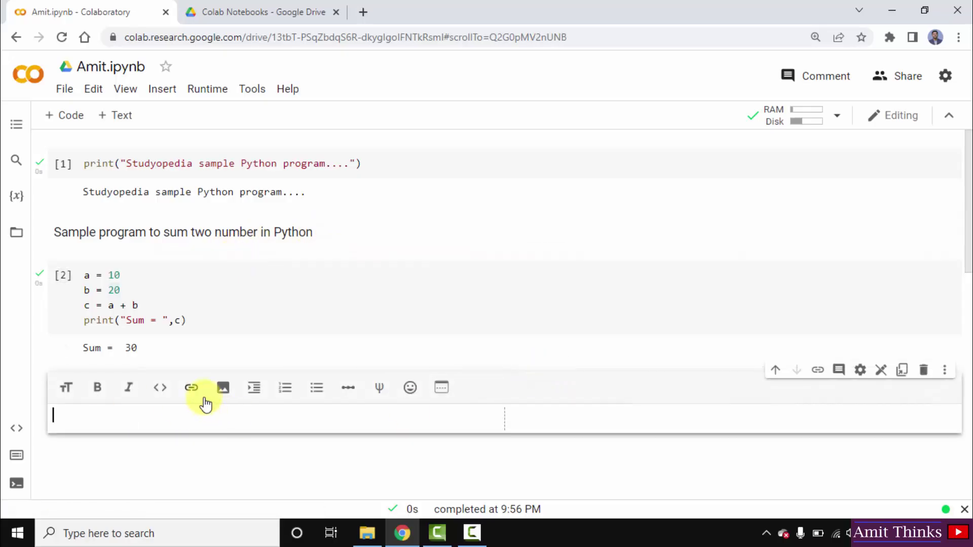
scroll(961, 188, down, 1)
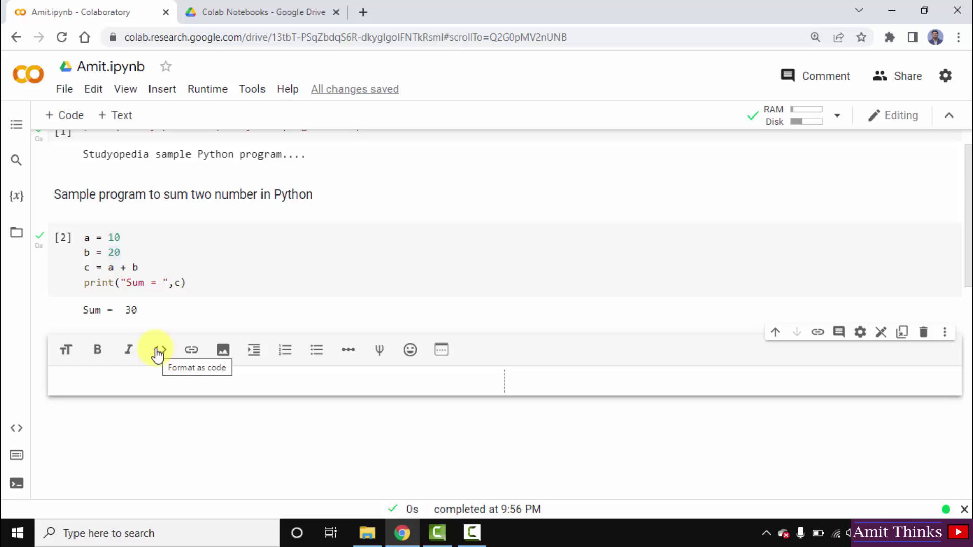
click(146, 386)
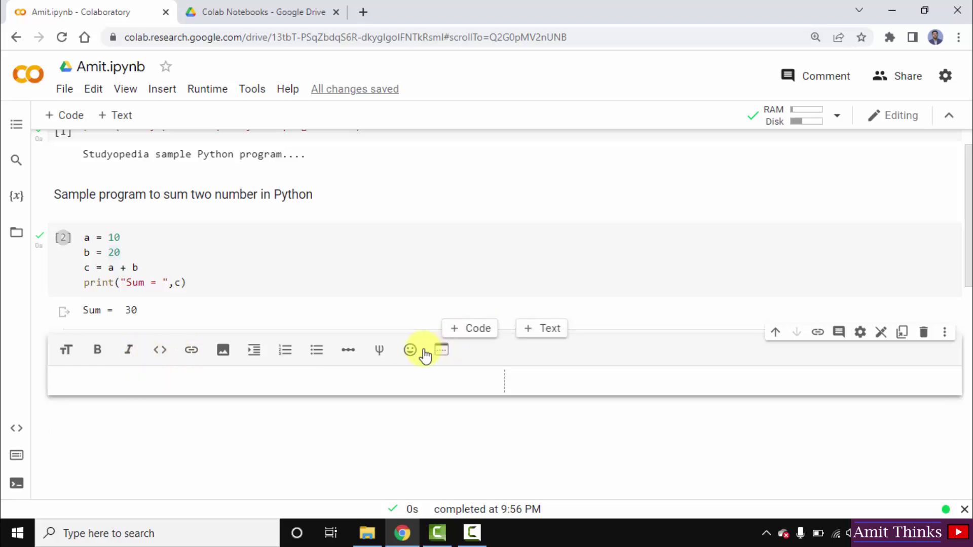
click(471, 305)
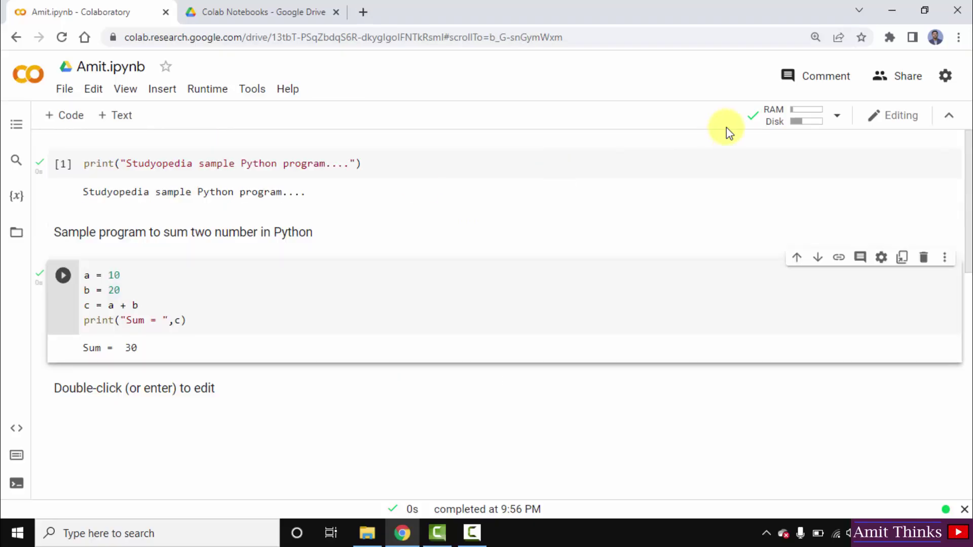
Step: Download the notebook as Amit.ipynb using File > Download .ipynb
click(55, 95)
mouse_move(96, 478)
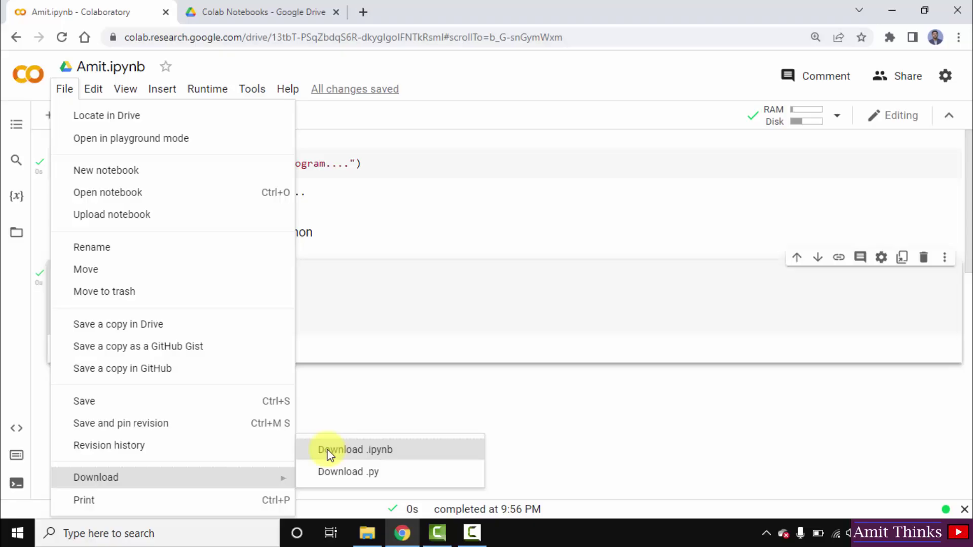
click(329, 452)
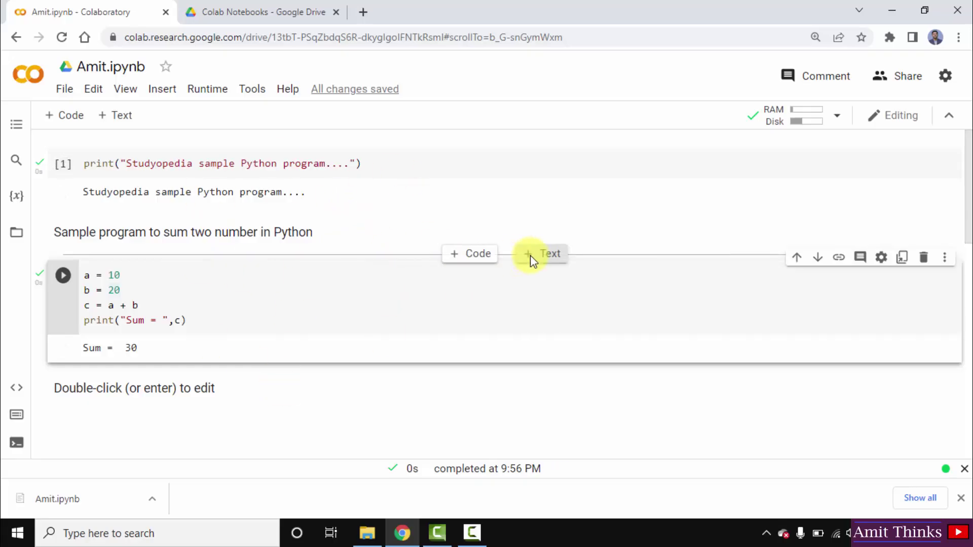
Step: In the Editor settings, set font size to 16, turn on line numbers, and save
click(948, 77)
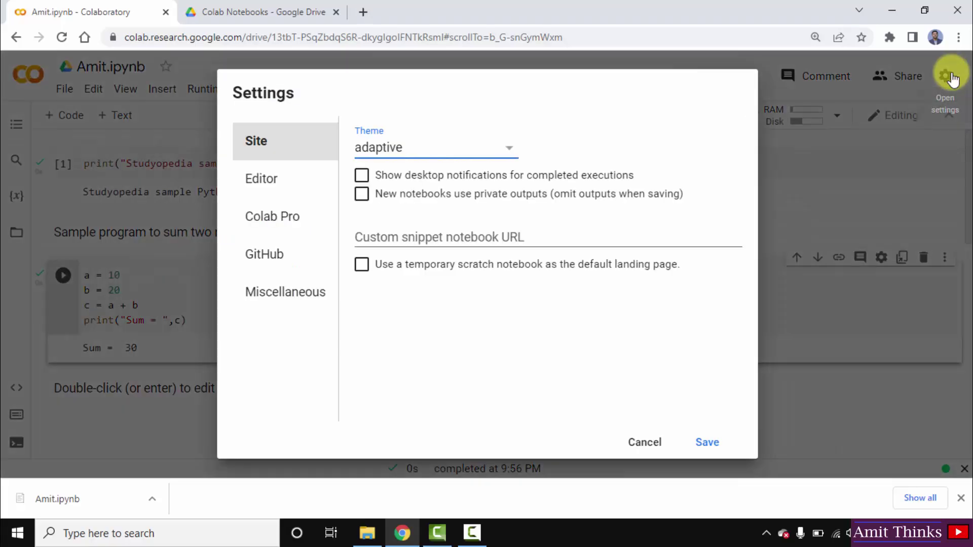
click(301, 186)
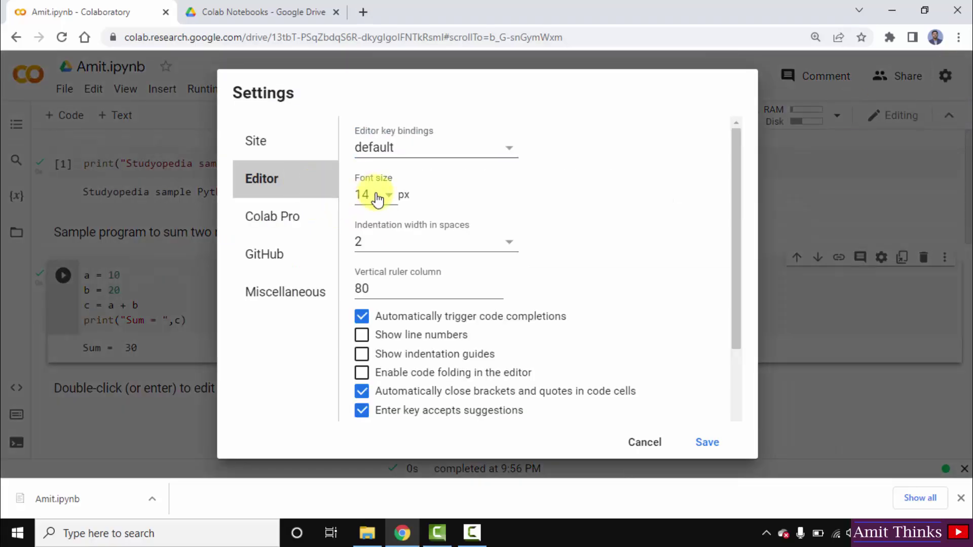
click(392, 198)
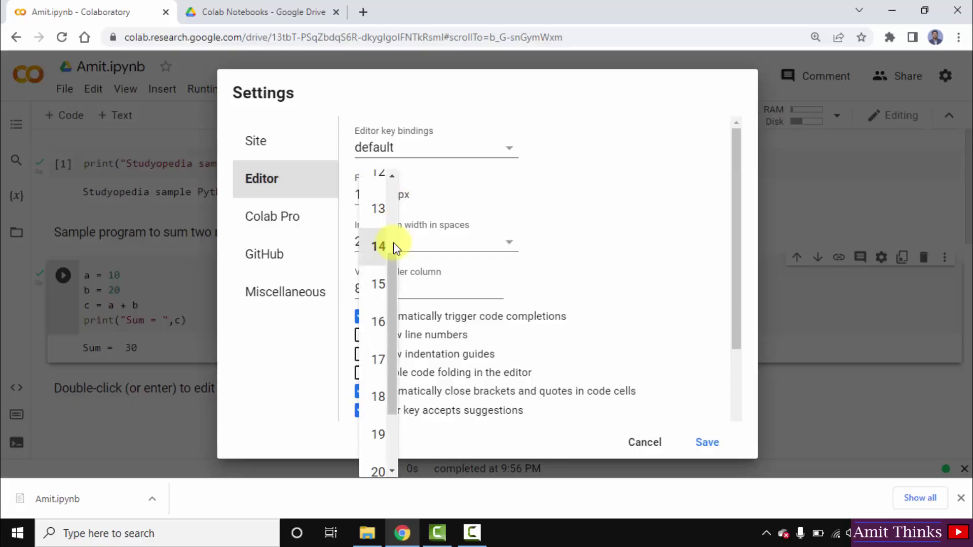
click(381, 319)
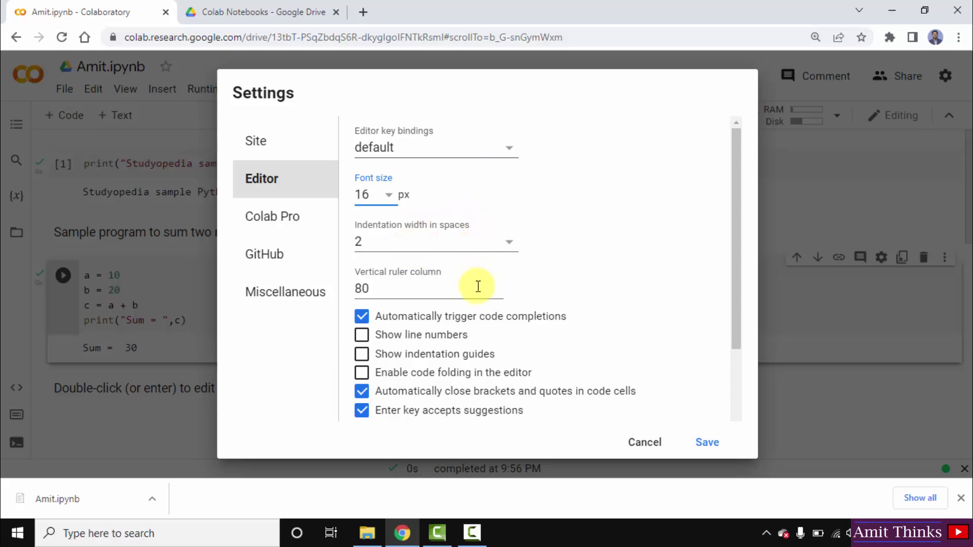
click(368, 344)
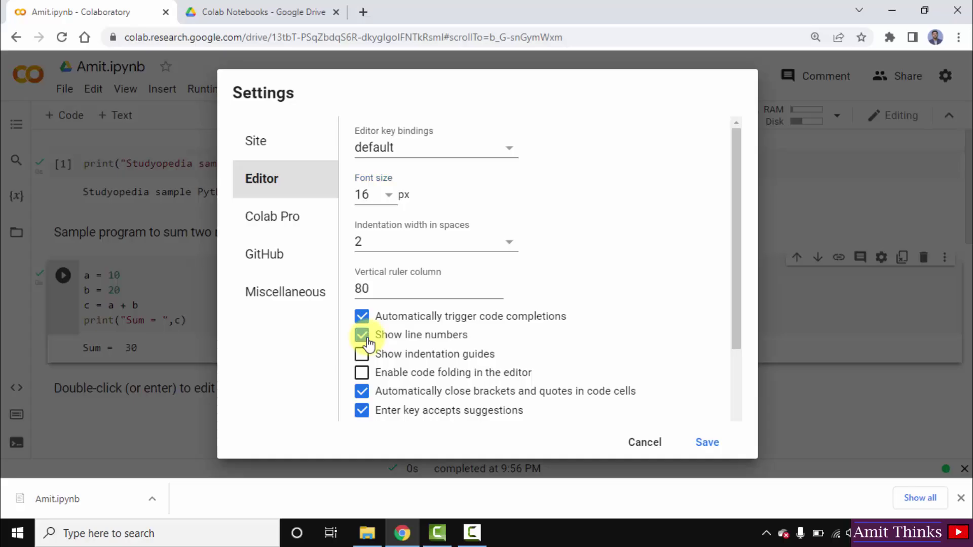
scroll(717, 445, down, 2)
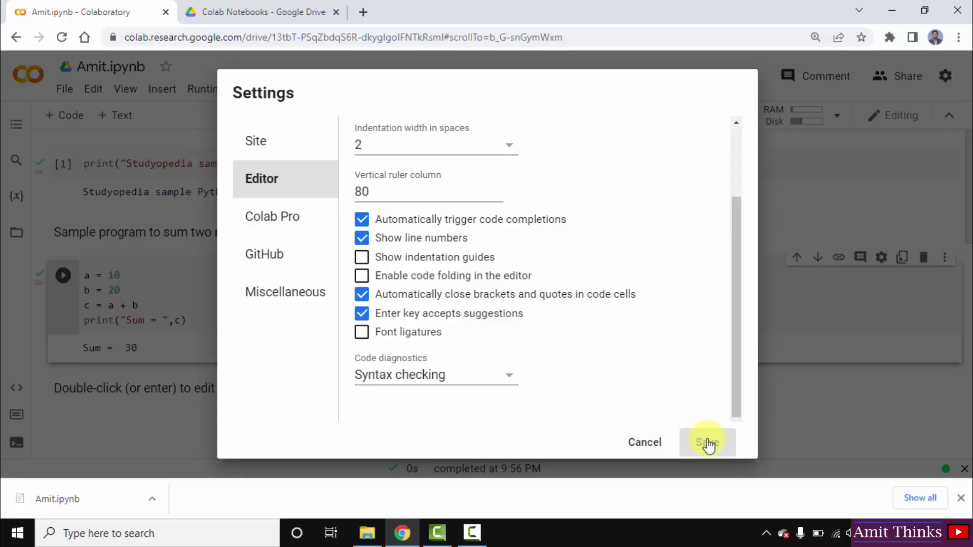
click(708, 447)
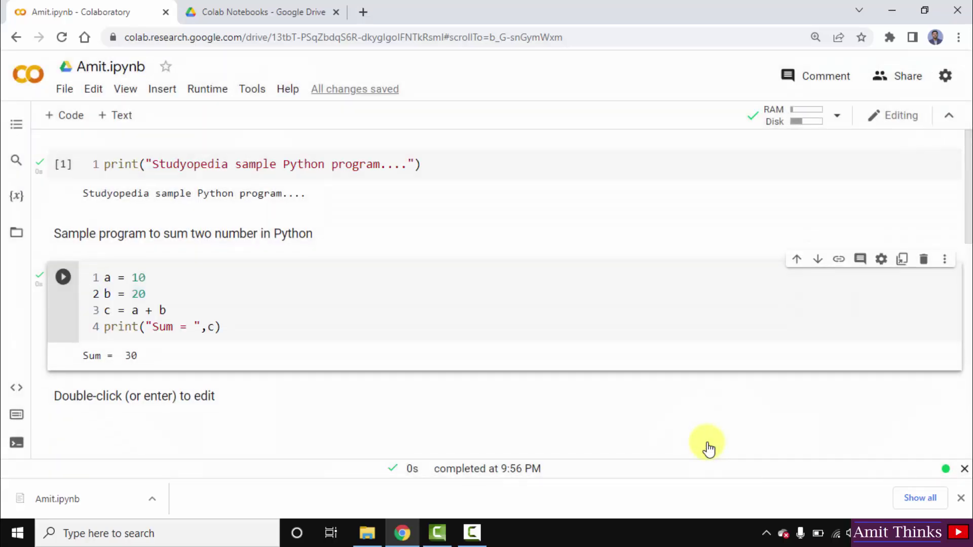
click(162, 204)
click(342, 226)
click(133, 310)
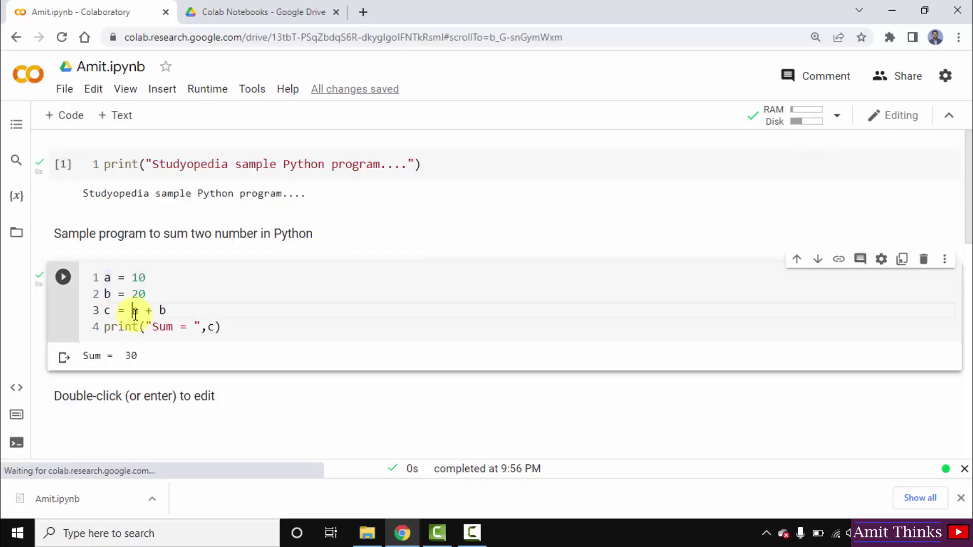
click(124, 183)
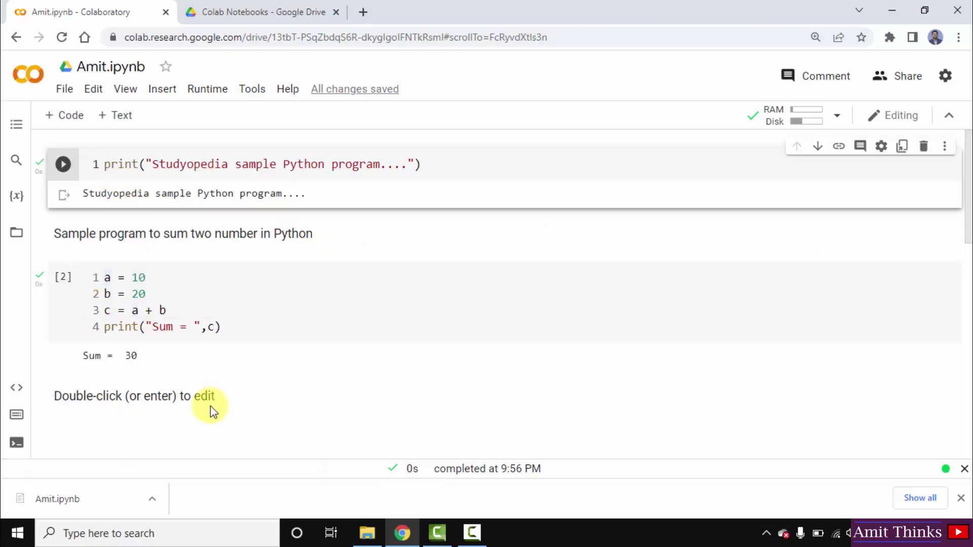
click(229, 398)
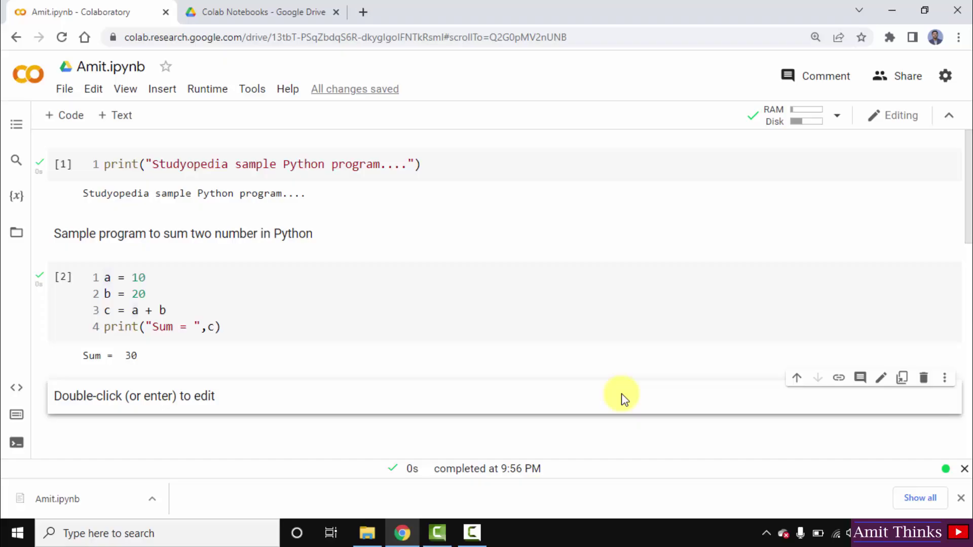